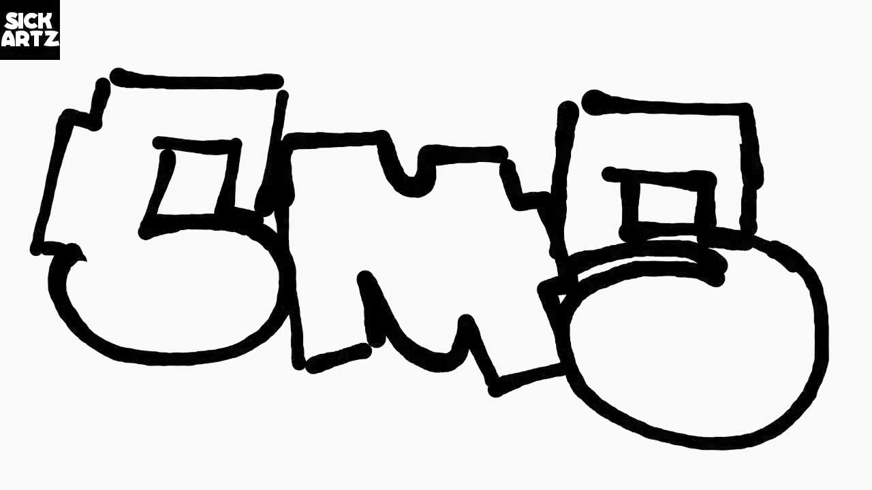
- Fill the upper blocks of all three letters with darker teal
mouse_move(235, 194)
mouse_down()
mouse_move(241, 161)
mouse_move(136, 223)
mouse_move(266, 146)
mouse_move(85, 131)
mouse_move(128, 233)
mouse_move(139, 195)
mouse_move(133, 98)
mouse_up()
drag(204, 109, 265, 129)
mouse_move(311, 232)
mouse_down()
mouse_move(542, 235)
mouse_move(552, 245)
mouse_move(444, 175)
mouse_move(313, 150)
mouse_move(536, 230)
mouse_move(295, 200)
mouse_move(279, 162)
mouse_up()
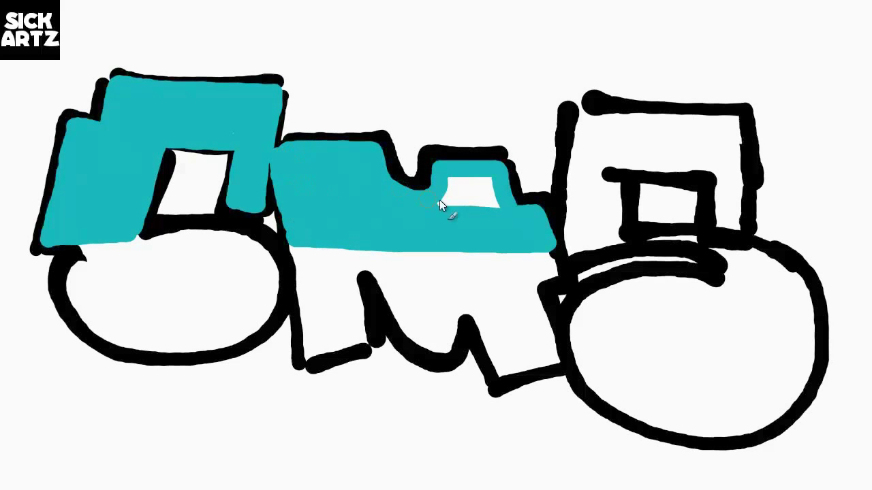
mouse_move(620, 225)
mouse_down()
mouse_move(563, 235)
mouse_move(741, 112)
mouse_move(732, 231)
mouse_move(624, 232)
mouse_move(606, 160)
mouse_move(586, 153)
mouse_up()
mouse_move(570, 256)
mouse_down()
mouse_move(797, 288)
mouse_move(589, 249)
mouse_up()
mouse_move(634, 147)
mouse_down()
mouse_move(736, 131)
mouse_move(733, 218)
mouse_up()
- Fill the lower circles and the M's lower band with lighter teal, retouching the left outline
mouse_move(83, 251)
mouse_down()
mouse_move(253, 355)
mouse_move(102, 259)
mouse_move(246, 324)
mouse_move(83, 309)
mouse_move(274, 285)
mouse_move(73, 256)
mouse_up()
mouse_move(298, 255)
mouse_down()
mouse_move(320, 368)
mouse_move(360, 275)
mouse_move(496, 371)
mouse_move(551, 277)
mouse_move(299, 256)
mouse_move(456, 298)
mouse_move(501, 355)
mouse_up()
mouse_move(804, 303)
mouse_down()
mouse_move(672, 282)
mouse_move(661, 432)
mouse_move(739, 286)
mouse_move(813, 331)
mouse_move(804, 348)
mouse_move(630, 370)
mouse_move(628, 387)
mouse_move(766, 412)
mouse_move(667, 426)
mouse_up()
mouse_move(159, 229)
mouse_down()
mouse_move(175, 148)
mouse_move(225, 215)
mouse_move(189, 374)
mouse_move(64, 256)
mouse_up()
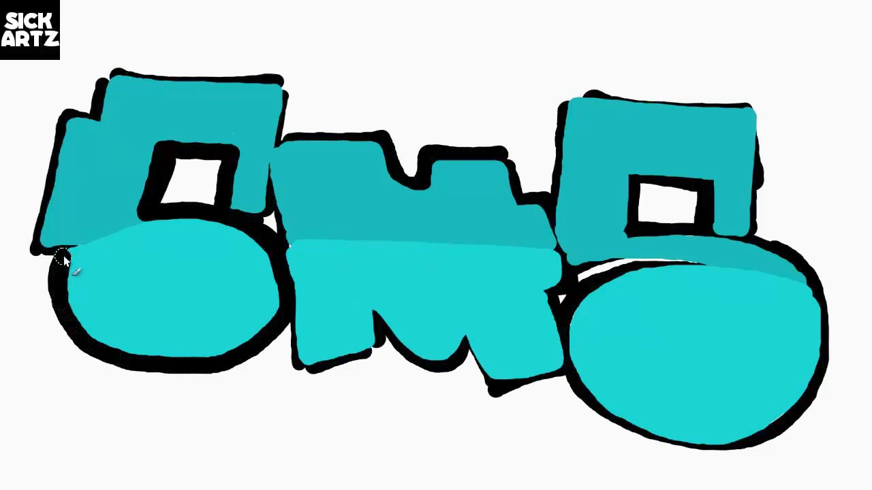
- Thicken the left letter's black outline and fill its hole solid black
mouse_move(252, 212)
mouse_down()
mouse_move(286, 74)
mouse_move(98, 116)
mouse_move(38, 262)
mouse_up()
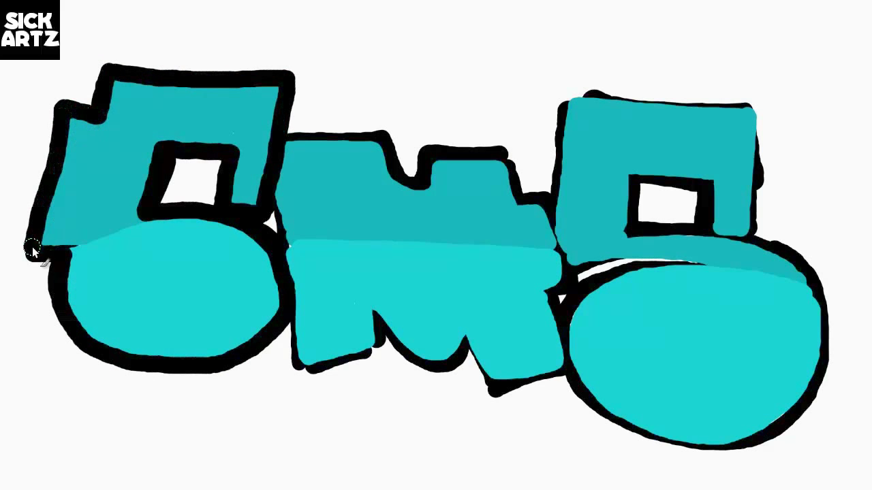
mouse_move(208, 197)
mouse_down()
mouse_move(181, 166)
mouse_move(253, 243)
mouse_move(288, 123)
mouse_move(111, 68)
mouse_move(62, 98)
mouse_move(27, 269)
mouse_move(60, 280)
mouse_move(192, 392)
mouse_move(195, 375)
mouse_move(107, 368)
mouse_up()
drag(68, 282, 129, 365)
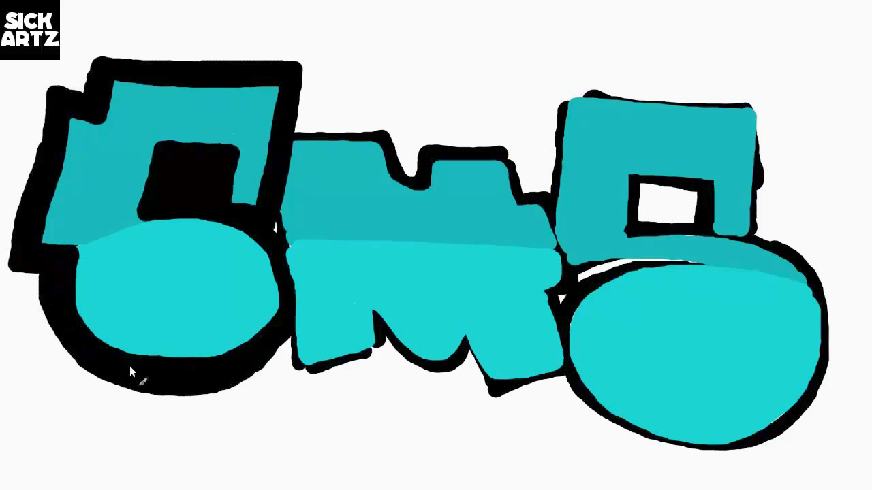
- Trace a thick black outline around the M's sides, top and base
mouse_move(294, 143)
mouse_down()
mouse_move(286, 253)
mouse_move(385, 373)
mouse_up()
mouse_move(292, 368)
mouse_down()
mouse_move(374, 364)
mouse_move(461, 342)
mouse_move(566, 371)
mouse_up()
mouse_move(286, 340)
mouse_down()
mouse_move(346, 383)
mouse_move(364, 372)
mouse_move(536, 403)
mouse_up()
drag(286, 142, 388, 140)
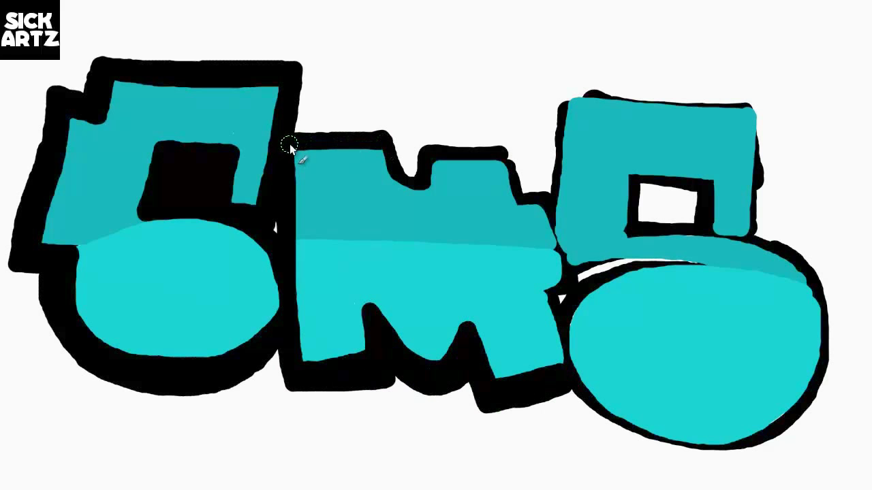
mouse_move(288, 134)
mouse_down()
mouse_move(398, 157)
mouse_move(422, 192)
mouse_move(409, 167)
mouse_move(508, 152)
mouse_move(534, 207)
mouse_up()
mouse_move(491, 152)
mouse_down()
mouse_move(555, 218)
mouse_move(548, 291)
mouse_move(565, 375)
mouse_up()
mouse_move(554, 197)
mouse_down()
mouse_move(563, 336)
mouse_move(533, 393)
mouse_up()
- Thicken the right letter's black outline, fill its square hole black, and darken its circle curve
mouse_move(715, 178)
mouse_down()
mouse_move(625, 169)
mouse_move(625, 235)
mouse_move(749, 235)
mouse_up()
mouse_move(761, 232)
mouse_down()
mouse_move(771, 102)
mouse_move(562, 136)
mouse_move(555, 208)
mouse_up()
mouse_move(579, 262)
mouse_down()
mouse_move(702, 266)
mouse_move(570, 302)
mouse_move(593, 408)
mouse_move(801, 413)
mouse_move(768, 246)
mouse_move(681, 223)
mouse_move(697, 194)
mouse_move(640, 188)
mouse_up()
mouse_move(775, 237)
mouse_down()
mouse_move(772, 94)
mouse_move(554, 81)
mouse_move(544, 181)
mouse_up()
mouse_move(559, 381)
mouse_down()
mouse_move(658, 465)
mouse_move(829, 381)
mouse_move(759, 233)
mouse_move(788, 248)
mouse_move(774, 473)
mouse_move(560, 393)
mouse_up()
drag(591, 261, 748, 280)
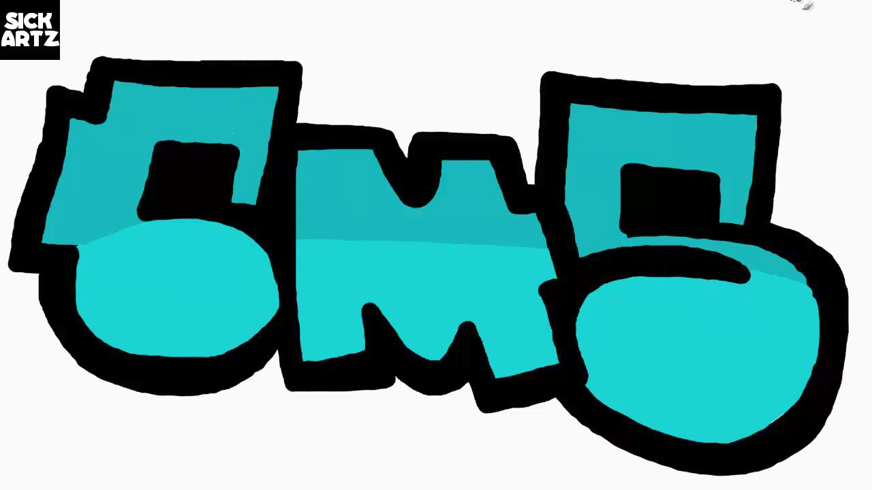
- Reshape the holes and notches with teal, giving the letter hole a curved top
mouse_move(144, 227)
mouse_down()
mouse_move(254, 334)
mouse_move(85, 309)
mouse_up()
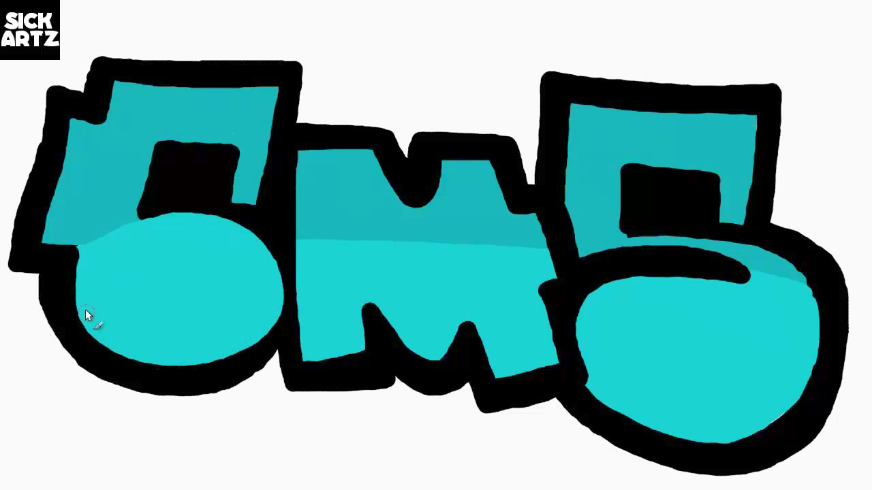
drag(357, 294, 468, 321)
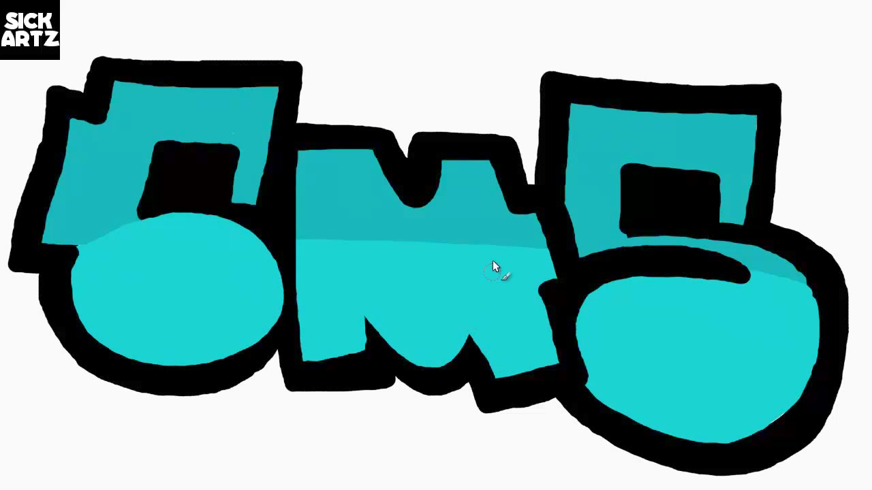
drag(584, 303, 698, 270)
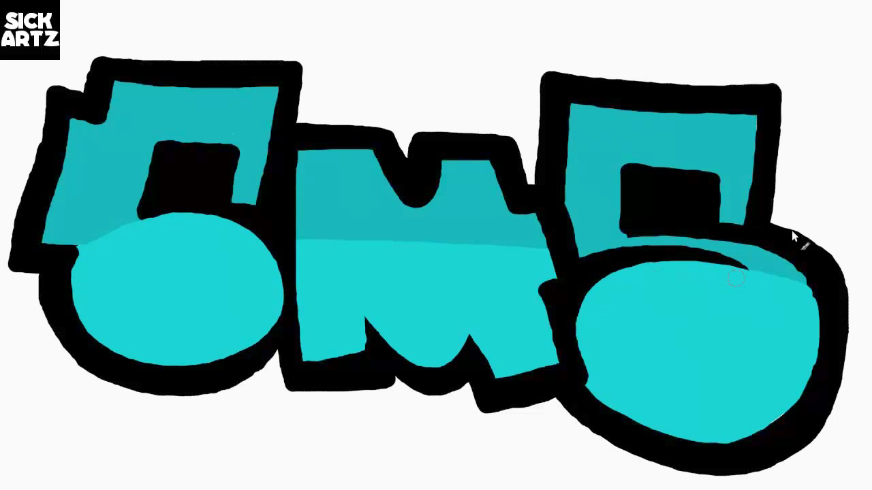
mouse_move(715, 178)
mouse_down()
mouse_move(648, 173)
mouse_move(719, 176)
mouse_up()
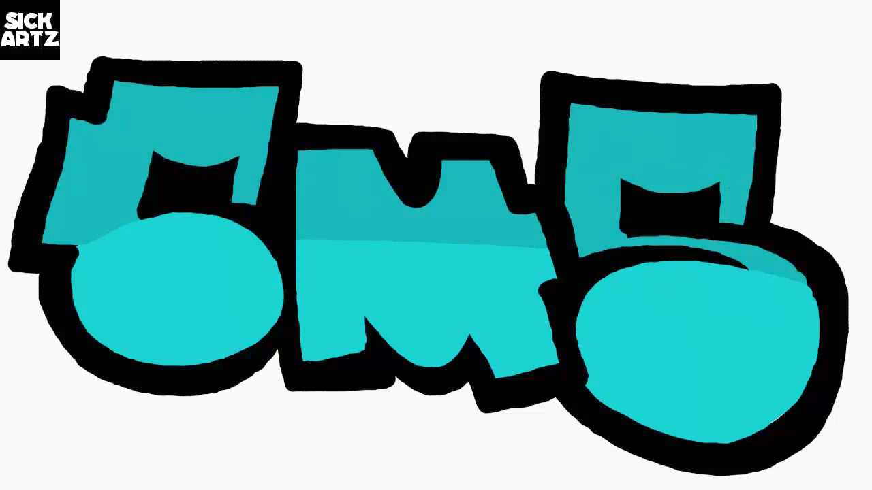
- Thicken the outer black outline along the letters' bottom, top and side edges
mouse_move(47, 279)
mouse_down()
mouse_move(156, 399)
mouse_move(282, 375)
mouse_move(355, 391)
mouse_move(549, 400)
mouse_up()
mouse_move(756, 82)
mouse_down()
mouse_move(597, 84)
mouse_move(535, 193)
mouse_move(424, 136)
mouse_move(336, 127)
mouse_up()
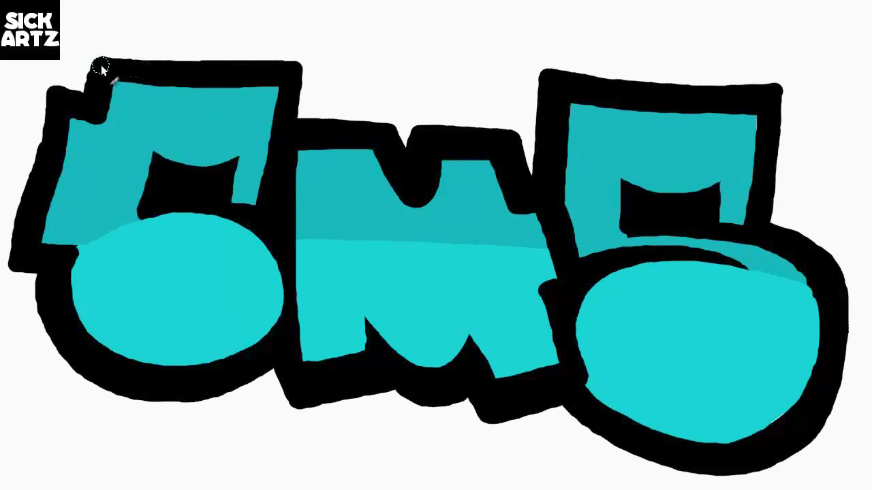
drag(101, 68, 198, 65)
mouse_move(68, 87)
mouse_down()
mouse_move(52, 95)
mouse_move(20, 267)
mouse_up()
mouse_move(657, 95)
mouse_down()
mouse_move(778, 111)
mouse_move(784, 263)
mouse_move(840, 302)
mouse_move(819, 249)
mouse_move(827, 394)
mouse_move(817, 378)
mouse_up()
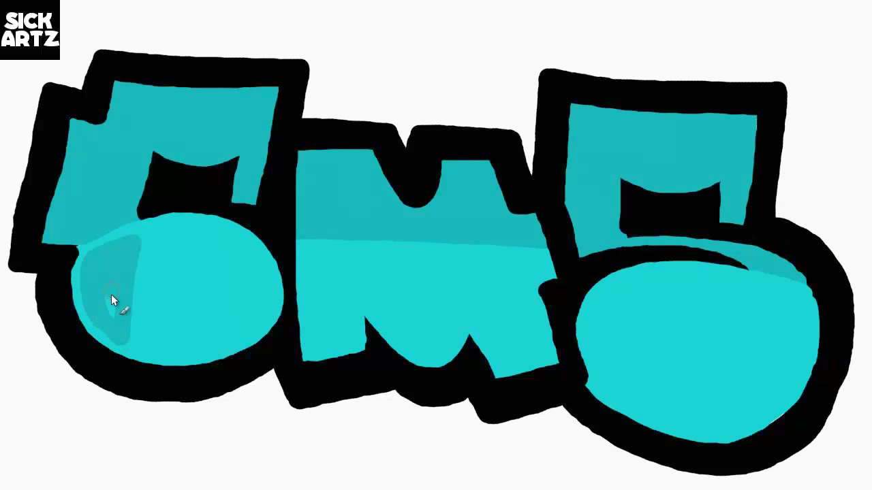
- Paint darker teal vertical stripes on both the left and right bowls
drag(154, 242, 142, 326)
drag(181, 253, 173, 338)
mouse_move(591, 359)
mouse_down()
mouse_move(625, 290)
mouse_move(614, 321)
mouse_up()
mouse_move(650, 280)
mouse_down()
mouse_move(655, 403)
mouse_move(655, 282)
mouse_move(692, 405)
mouse_up()
- Paint orange cloud bulges above the left and right letters and below the left letter and M
mouse_move(195, 39)
mouse_down()
mouse_move(306, 20)
mouse_move(405, 122)
mouse_move(304, 95)
mouse_move(291, 38)
mouse_move(395, 109)
mouse_move(340, 75)
mouse_up()
drag(211, 38, 181, 38)
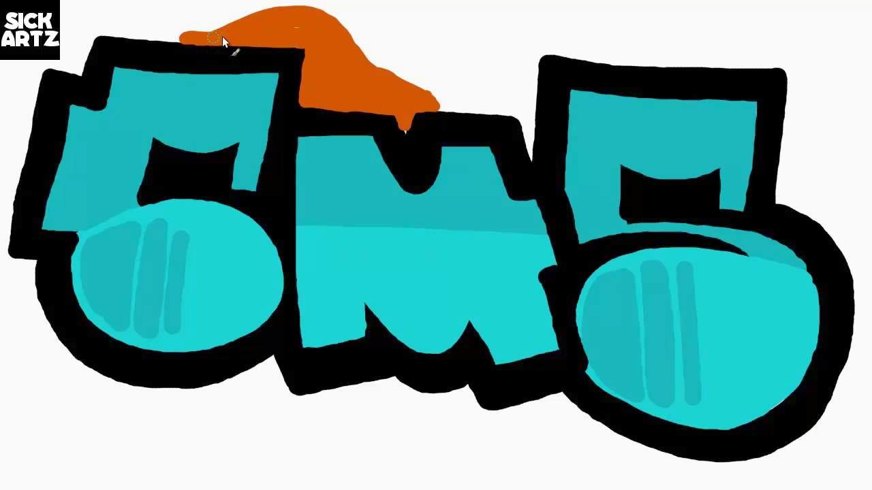
mouse_move(628, 40)
mouse_down()
mouse_move(445, 108)
mouse_move(516, 115)
mouse_move(549, 50)
mouse_move(527, 33)
mouse_move(532, 59)
mouse_move(533, 46)
mouse_up()
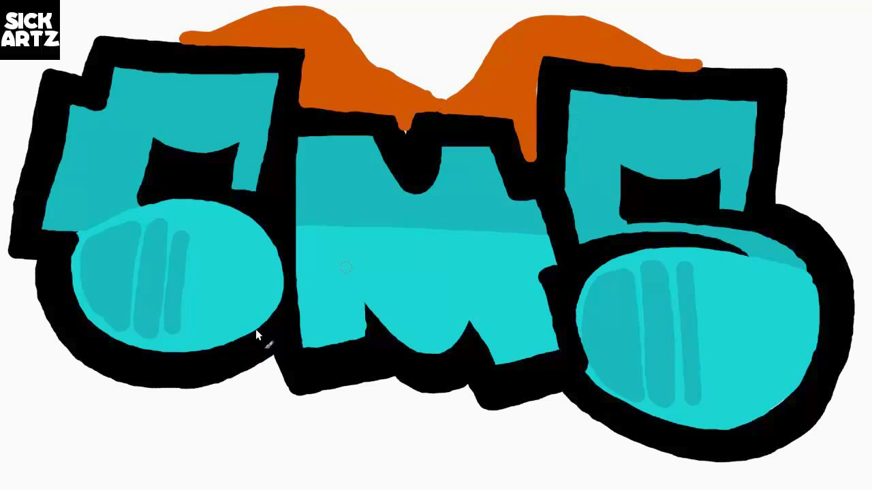
mouse_move(156, 393)
mouse_down()
mouse_move(353, 388)
mouse_move(197, 386)
mouse_move(339, 397)
mouse_move(264, 412)
mouse_move(281, 394)
mouse_up()
mouse_move(393, 384)
mouse_down()
mouse_move(572, 410)
mouse_move(479, 407)
mouse_move(496, 446)
mouse_move(469, 399)
mouse_move(550, 409)
mouse_up()
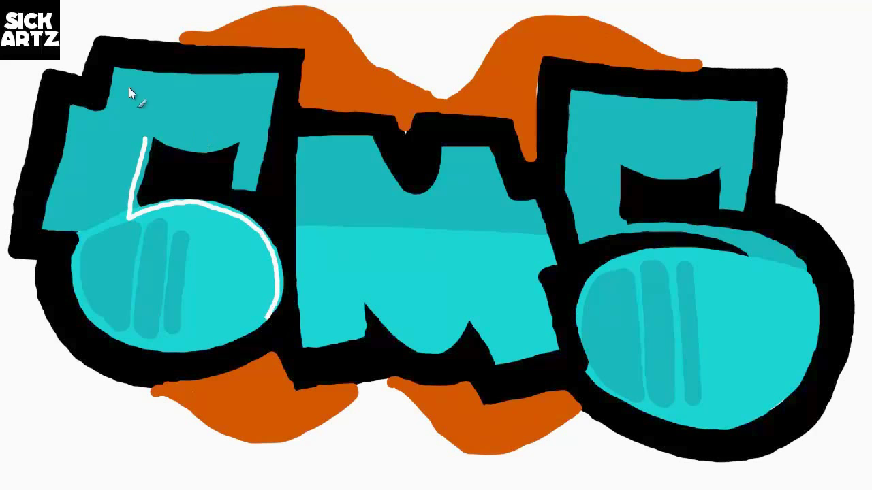
- Draw thin white highlights along the left and right letters, touching up the top black outline
drag(275, 81, 252, 189)
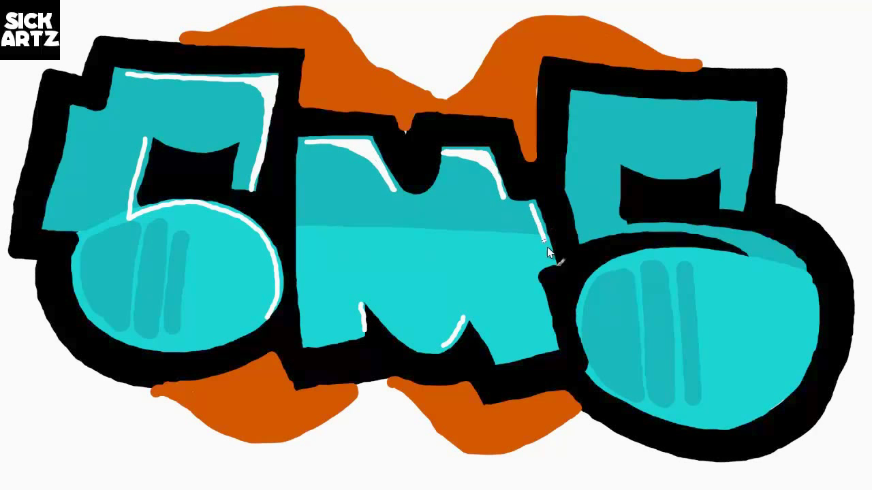
mouse_move(584, 96)
mouse_down()
mouse_move(749, 116)
mouse_move(741, 216)
mouse_up()
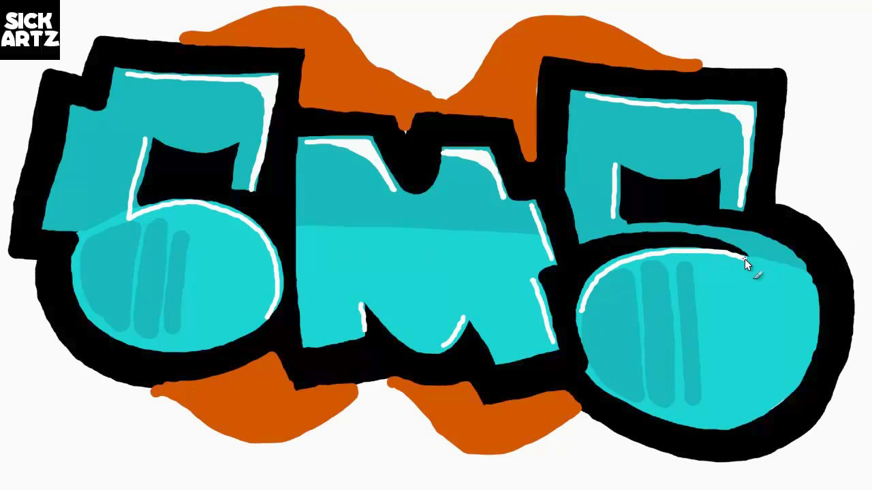
drag(614, 222, 703, 224)
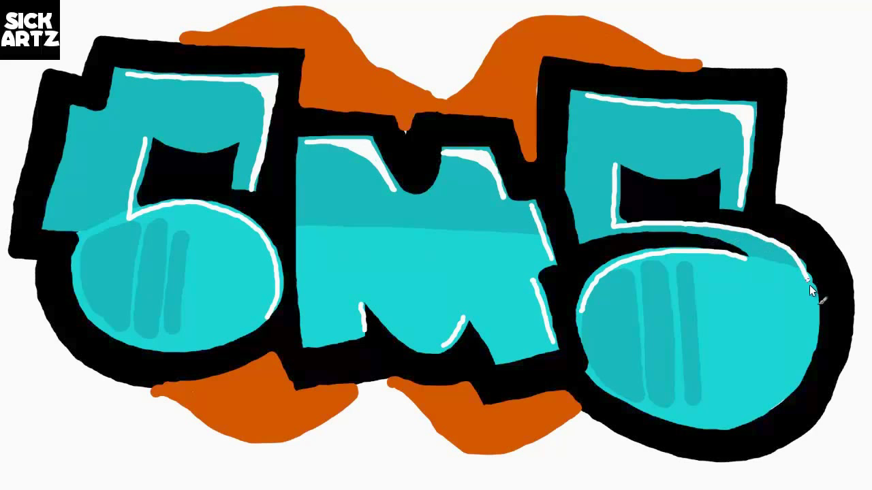
mouse_move(291, 58)
mouse_down()
mouse_move(301, 111)
mouse_move(510, 120)
mouse_move(545, 175)
mouse_move(570, 61)
mouse_move(658, 88)
mouse_up()
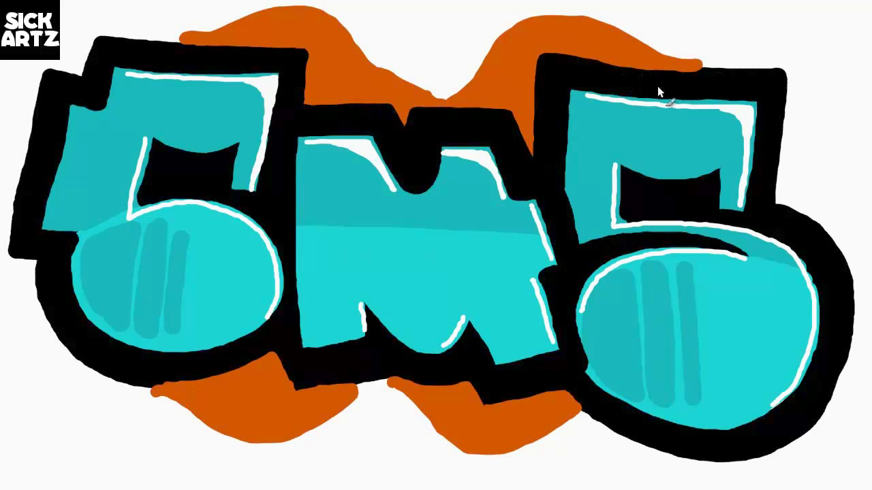
- Fill the background yellow and edge the letters' black outline with a thin orange rim
click(658, 88)
mouse_move(83, 74)
mouse_down()
mouse_move(31, 150)
mouse_move(10, 257)
mouse_move(35, 272)
mouse_move(58, 350)
mouse_move(211, 383)
mouse_move(278, 361)
mouse_up()
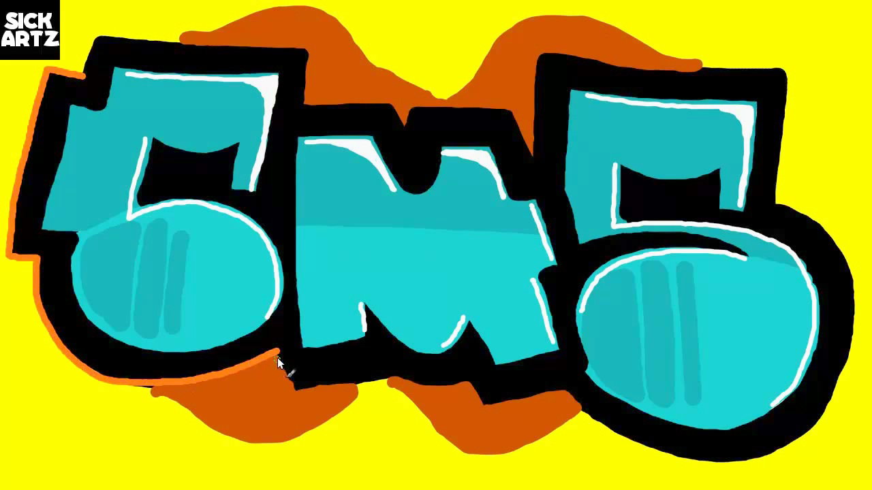
drag(364, 384, 565, 391)
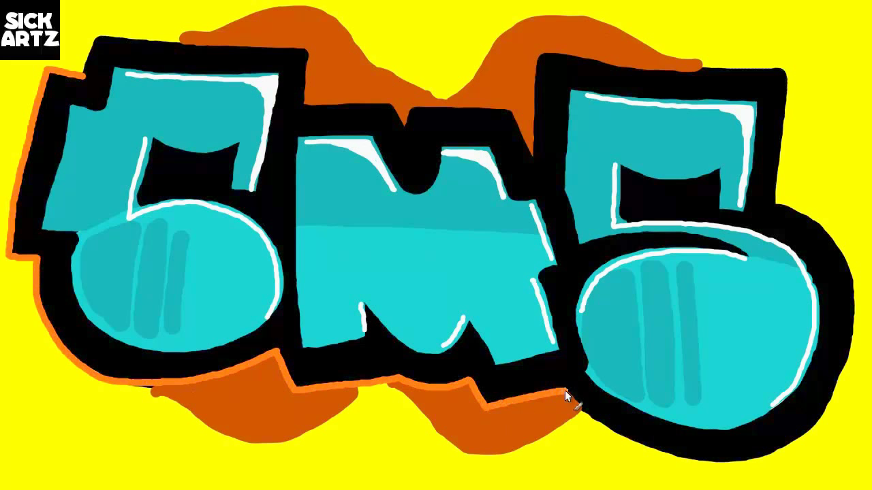
drag(113, 38, 294, 50)
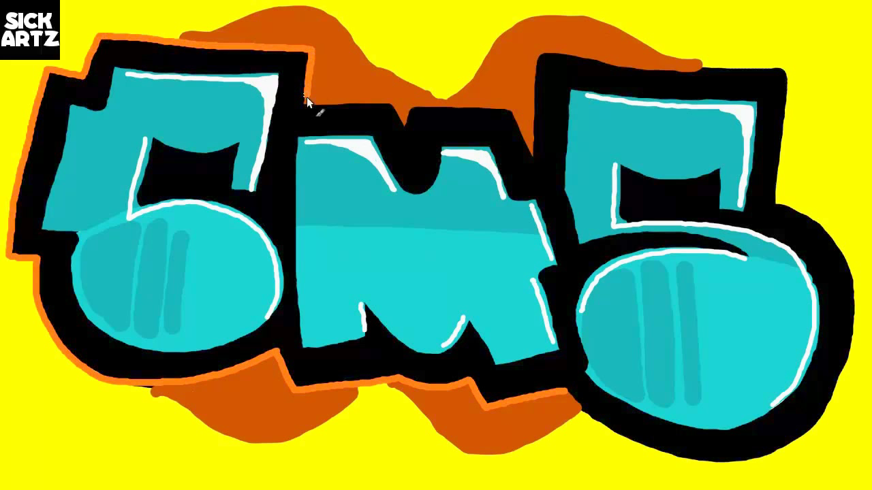
mouse_move(307, 104)
mouse_down()
mouse_move(393, 104)
mouse_move(419, 117)
mouse_move(509, 113)
mouse_up()
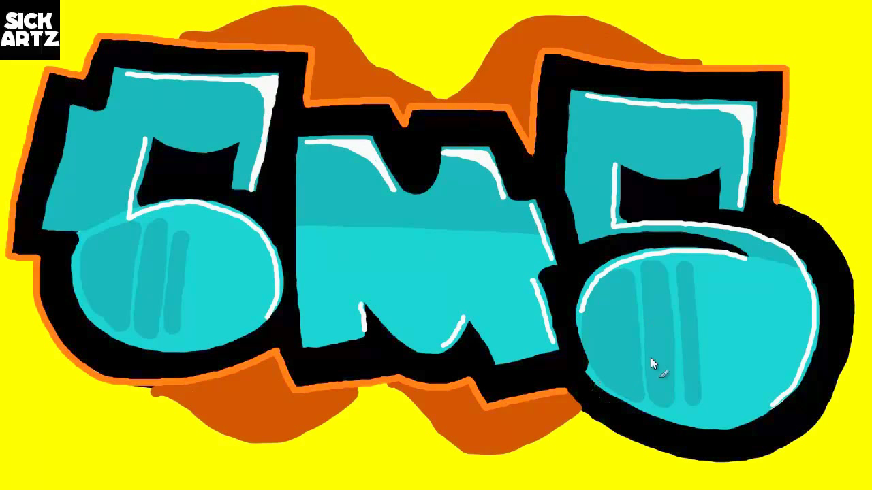
mouse_move(776, 206)
mouse_down()
mouse_move(817, 222)
mouse_move(856, 357)
mouse_move(829, 416)
mouse_move(685, 463)
mouse_move(593, 429)
mouse_move(562, 388)
mouse_move(152, 414)
mouse_up()
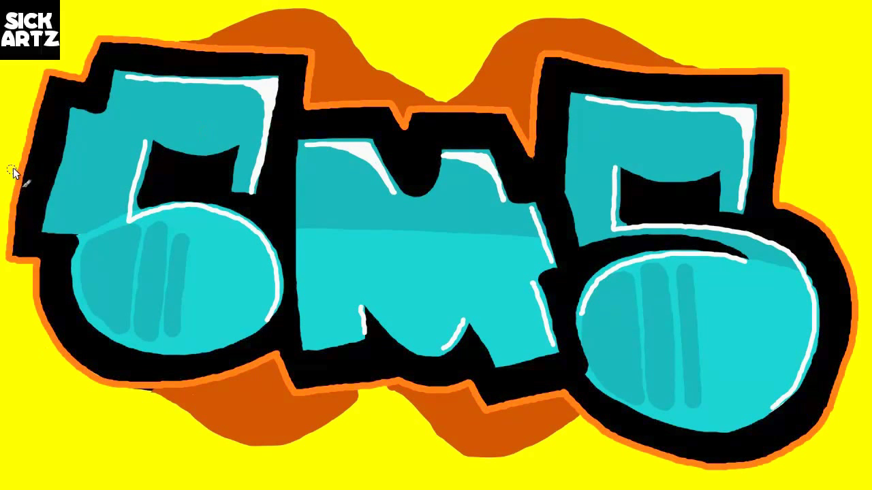
- Fill yellow gaps beside the letters with orange cloud and dab dark teal on the left bowl
drag(14, 172, 18, 310)
mouse_move(29, 279)
mouse_down()
mouse_move(13, 181)
mouse_move(1, 269)
mouse_move(20, 307)
mouse_move(2, 219)
mouse_up()
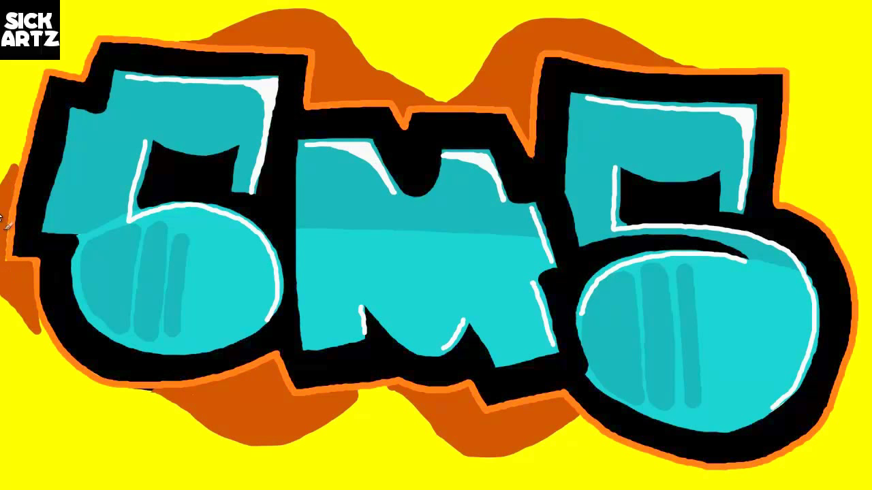
mouse_move(815, 152)
mouse_down()
mouse_move(810, 207)
mouse_move(836, 223)
mouse_up()
drag(795, 203, 802, 183)
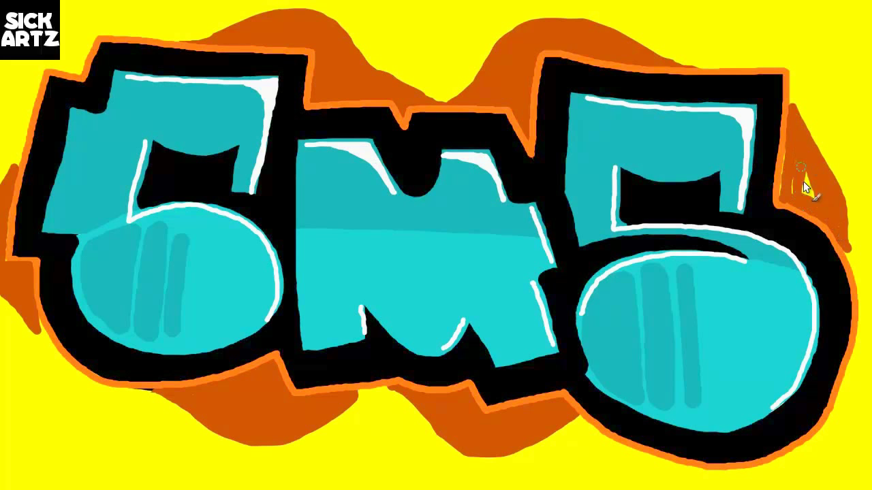
drag(849, 263, 835, 214)
drag(218, 269, 230, 311)
- Add dark teal blobs to the left bowl, the M and the right bowl
drag(200, 271, 195, 234)
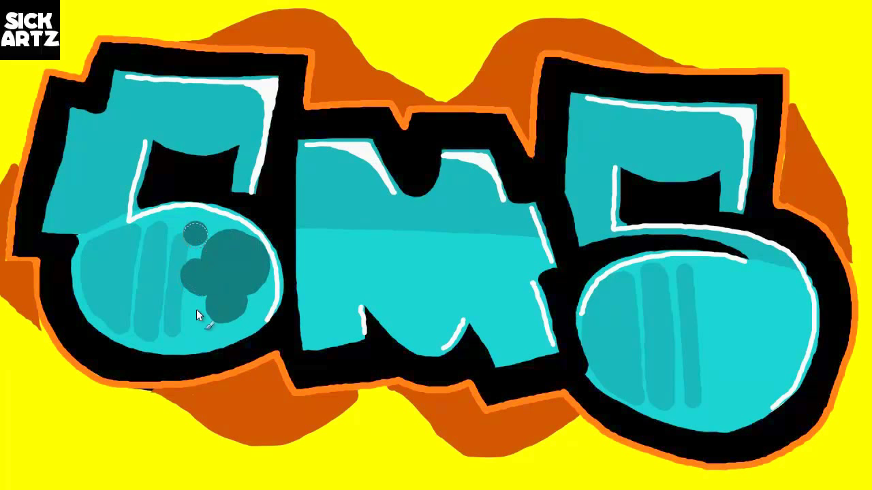
drag(433, 261, 443, 273)
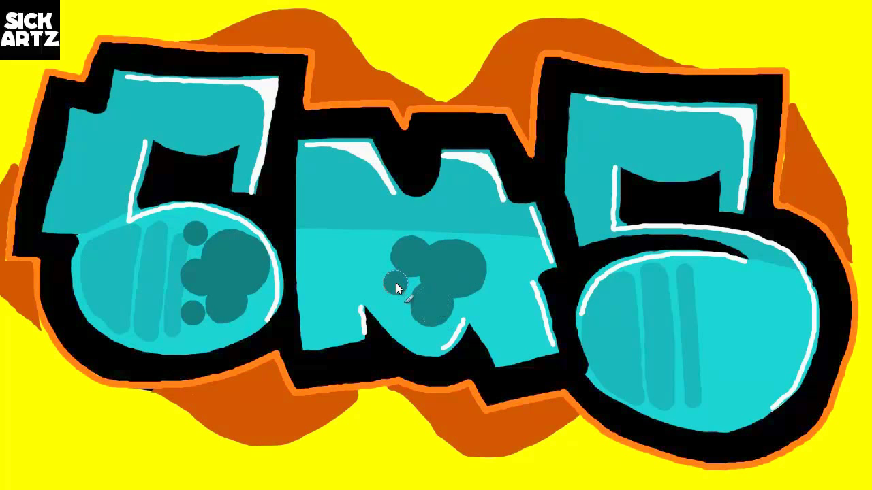
drag(782, 289, 773, 318)
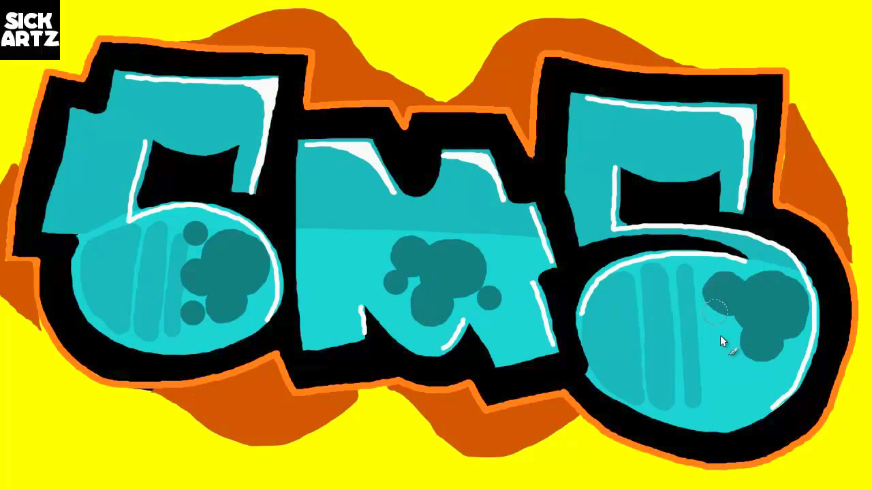
- Add grey highlight circles with white X sparkles on both 5s' top corners
mouse_move(286, 92)
mouse_down()
mouse_move(282, 82)
mouse_move(262, 87)
mouse_up()
mouse_move(750, 121)
mouse_down()
mouse_move(740, 121)
mouse_move(753, 109)
mouse_up()
drag(313, 46, 225, 129)
drag(240, 60, 317, 132)
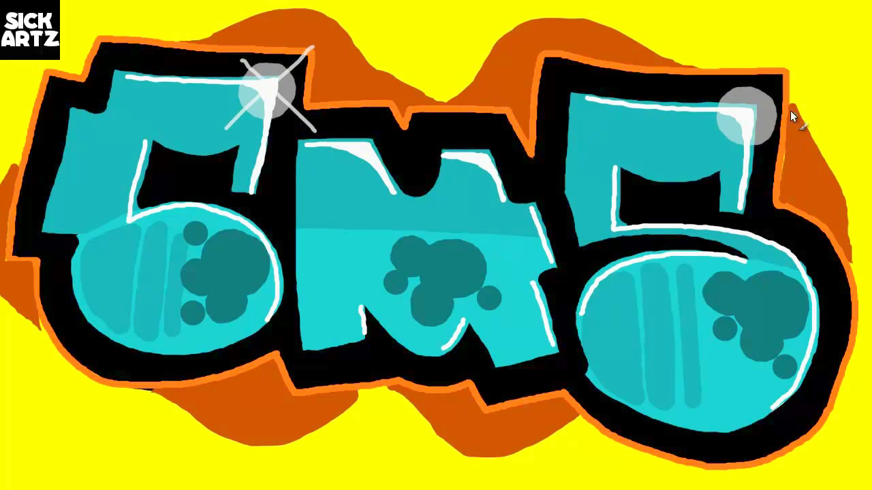
drag(779, 80, 703, 165)
drag(718, 86, 780, 151)
- Sketch thin orange motion and hatch strokes around the outside of the piece
drag(151, 29, 197, 28)
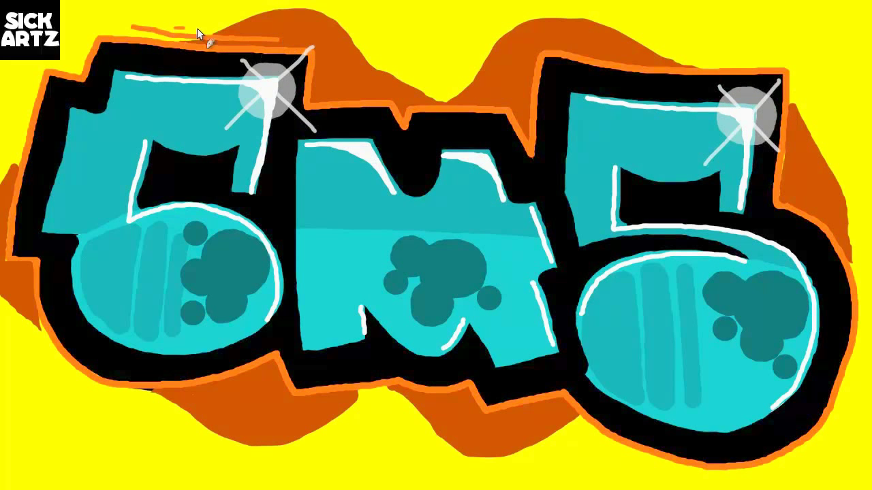
drag(54, 373, 120, 410)
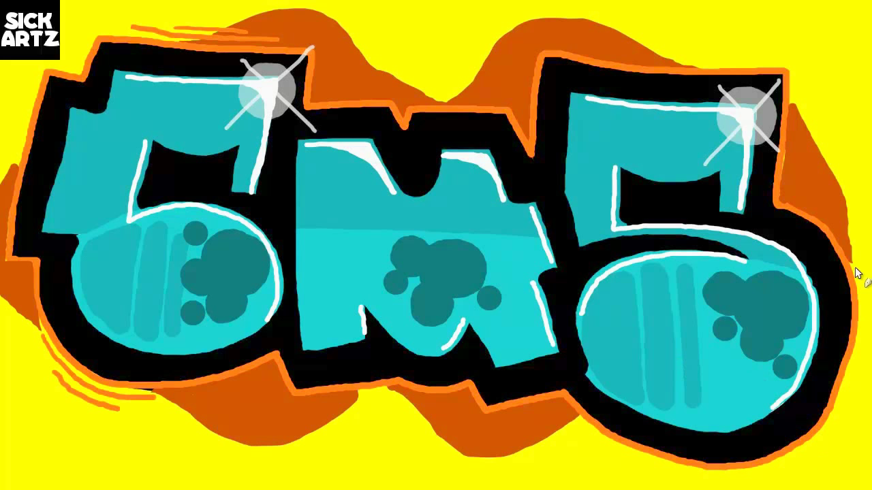
drag(845, 238, 870, 307)
drag(588, 427, 691, 480)
drag(602, 453, 647, 475)
drag(617, 55, 756, 63)
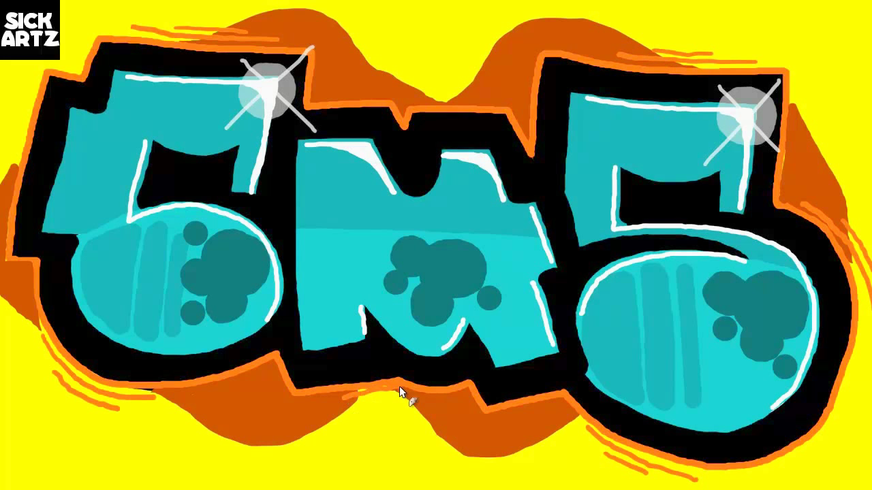
drag(401, 393, 449, 406)
- Hand-letter the black 'SICK ARTZ' tag on the left 5's bowl
drag(183, 235, 234, 254)
drag(139, 223, 144, 254)
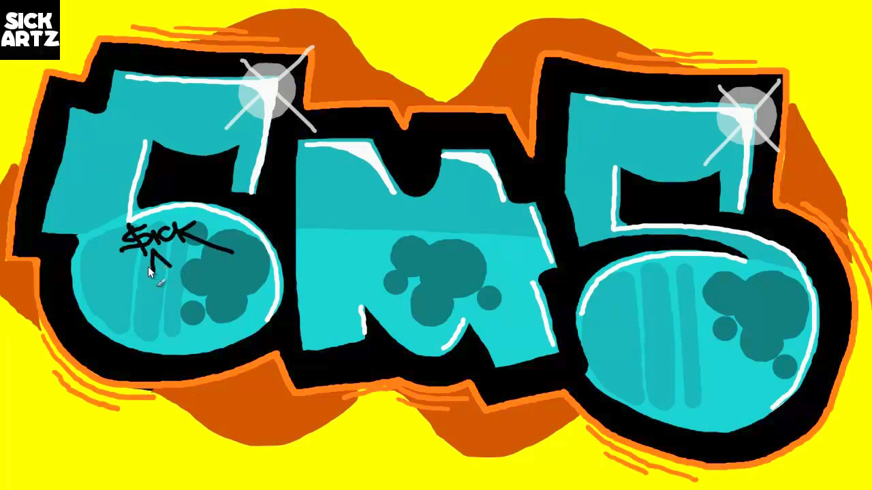
drag(203, 244, 238, 265)
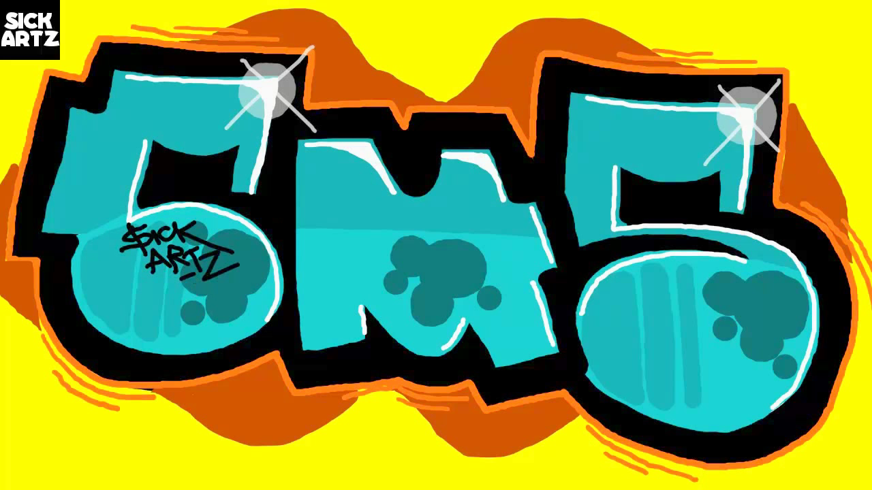
- Letter the '.CMS.' tag with decorative dots on the right 5's bowl
mouse_move(650, 342)
mouse_down()
mouse_move(643, 373)
mouse_move(661, 339)
mouse_move(695, 377)
mouse_up()
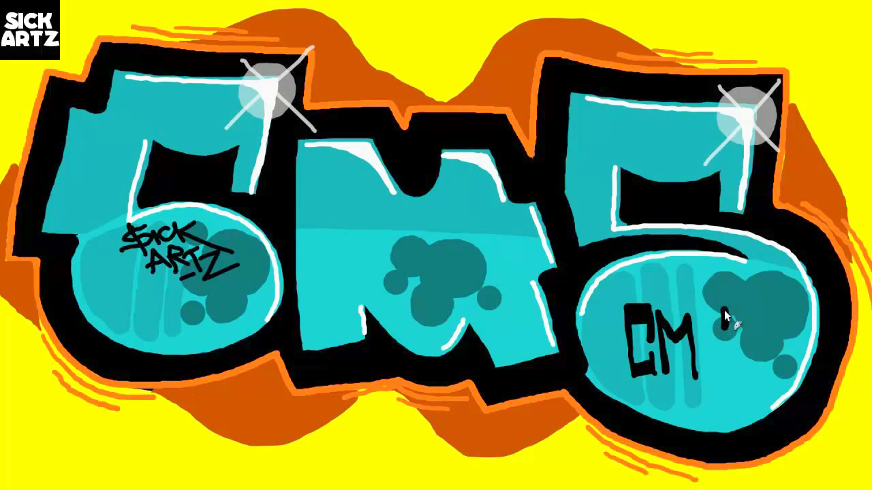
drag(724, 310, 709, 378)
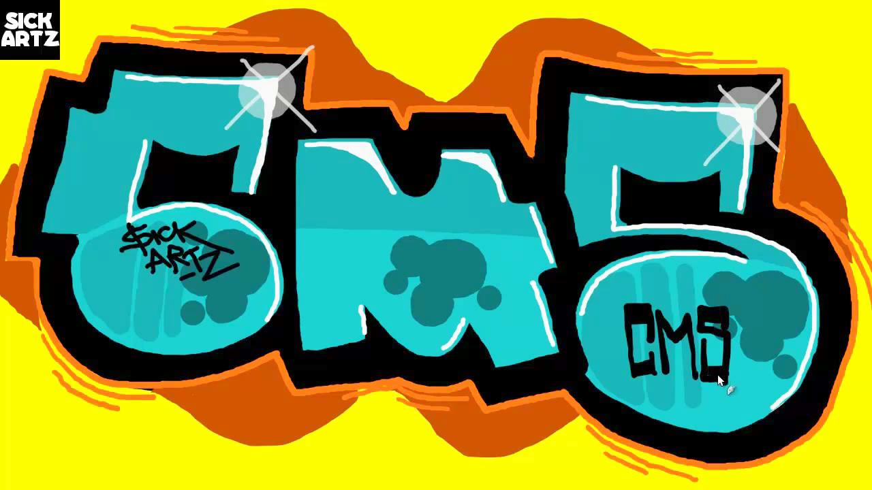
click(725, 377)
click(733, 375)
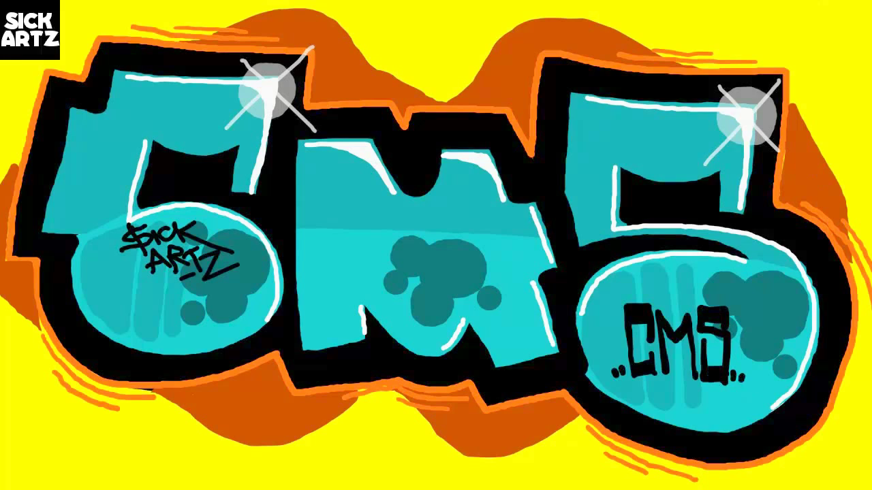